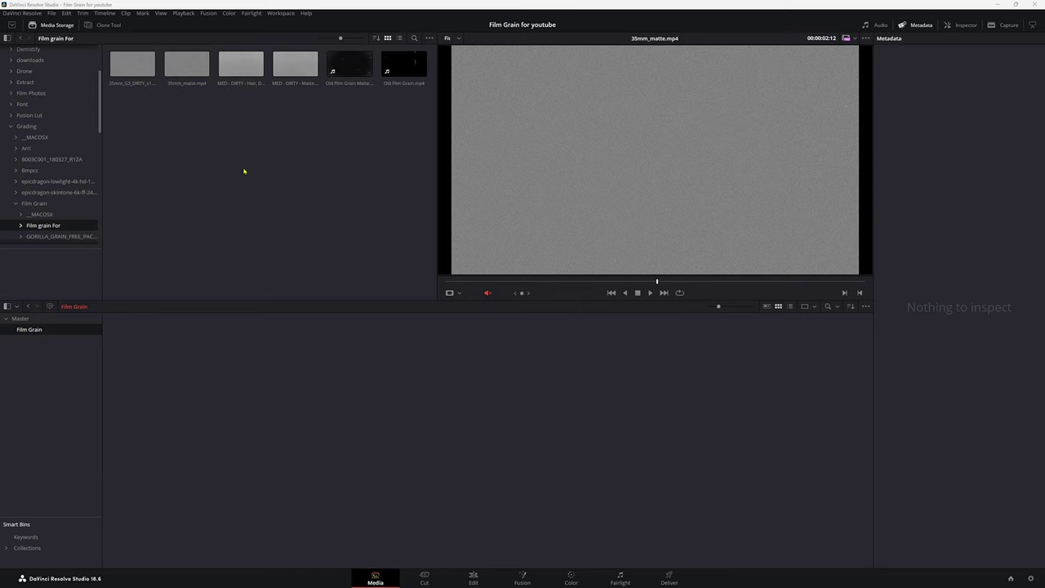
Preview the 35mm_G3_DIRTY_v1, another grain clip and the Old Film Grain Matte clip in Media Storage
{"action": "left_click", "coordinate": [133, 65]}
{"action": "left_click", "coordinate": [222, 74]}
{"action": "left_click", "coordinate": [350, 65]}
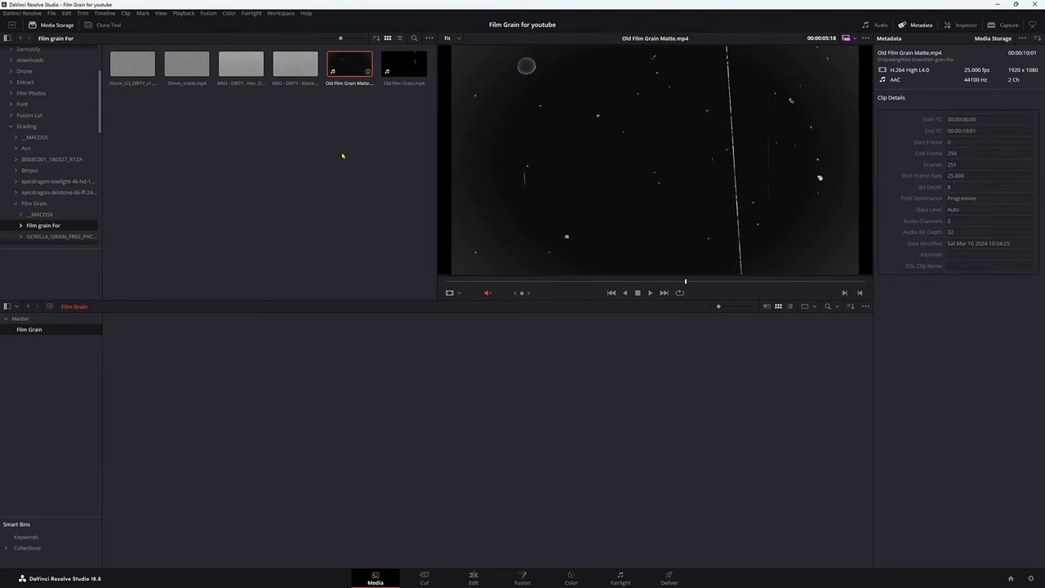
{"action": "left_click", "coordinate": [272, 205]}
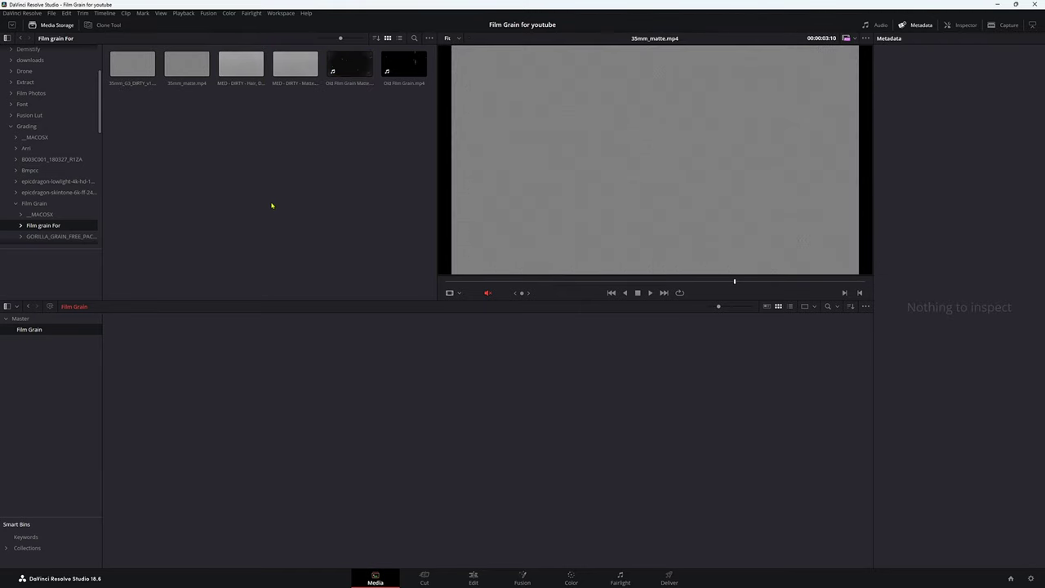
Add 35mm_matte.mp4 to the Media Pool as a matte, then preview 35mm_G3_DIRTY_v1
{"action": "left_click", "coordinate": [188, 66]}
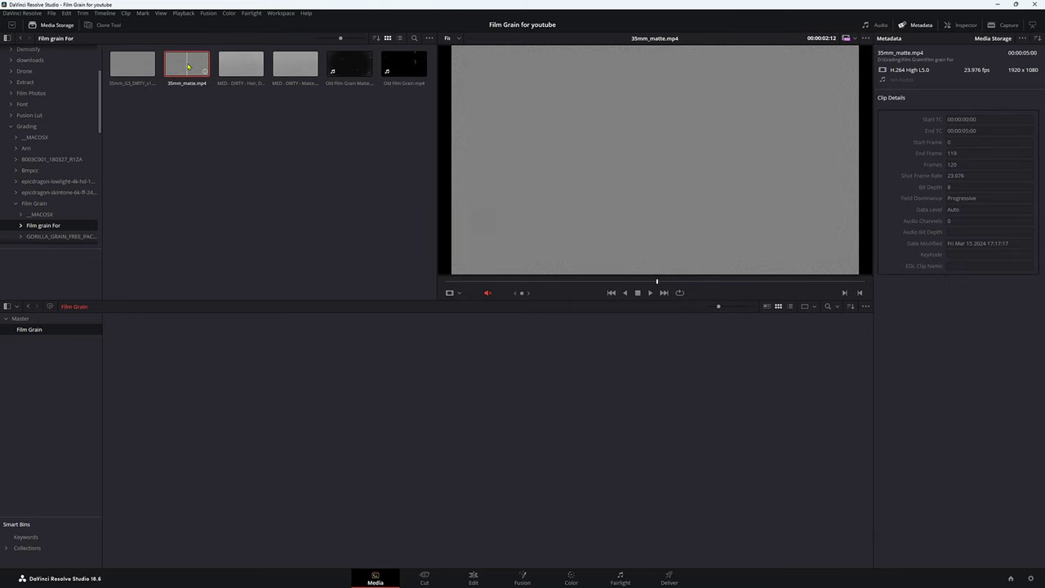
{"action": "right_click", "coordinate": [188, 67]}
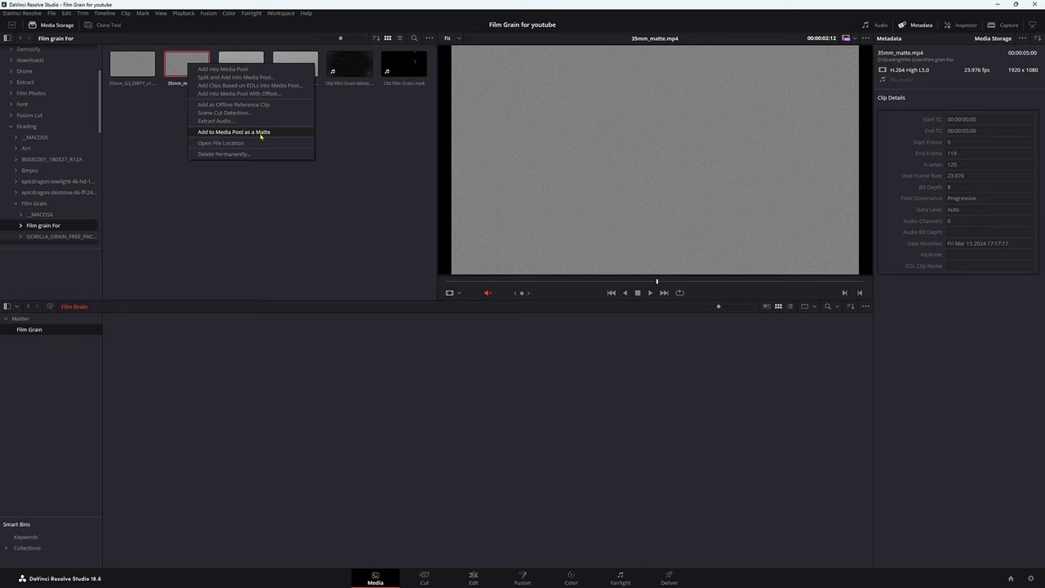
{"action": "left_click", "coordinate": [234, 131]}
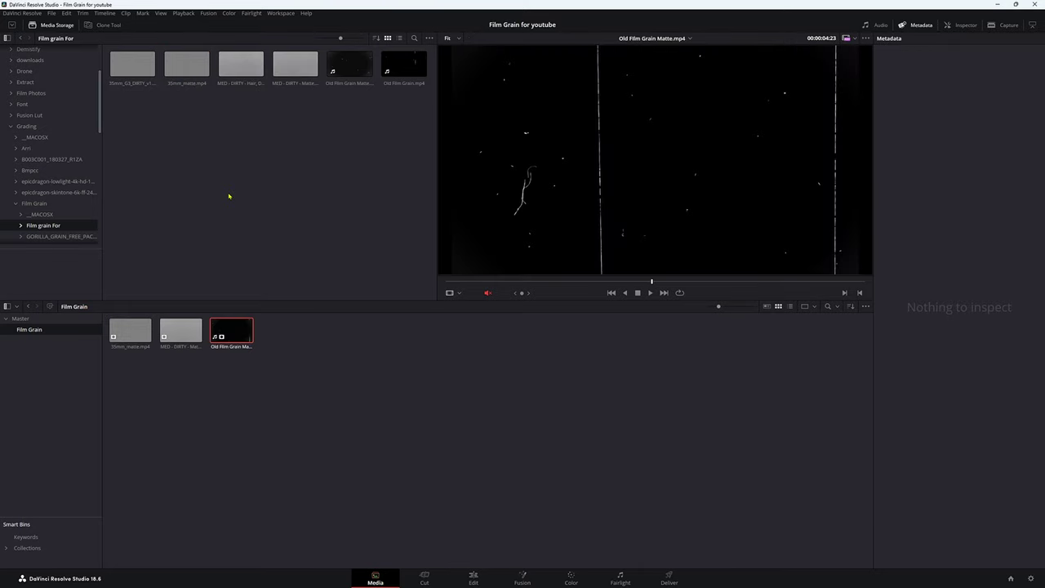
{"action": "left_click", "coordinate": [131, 59]}
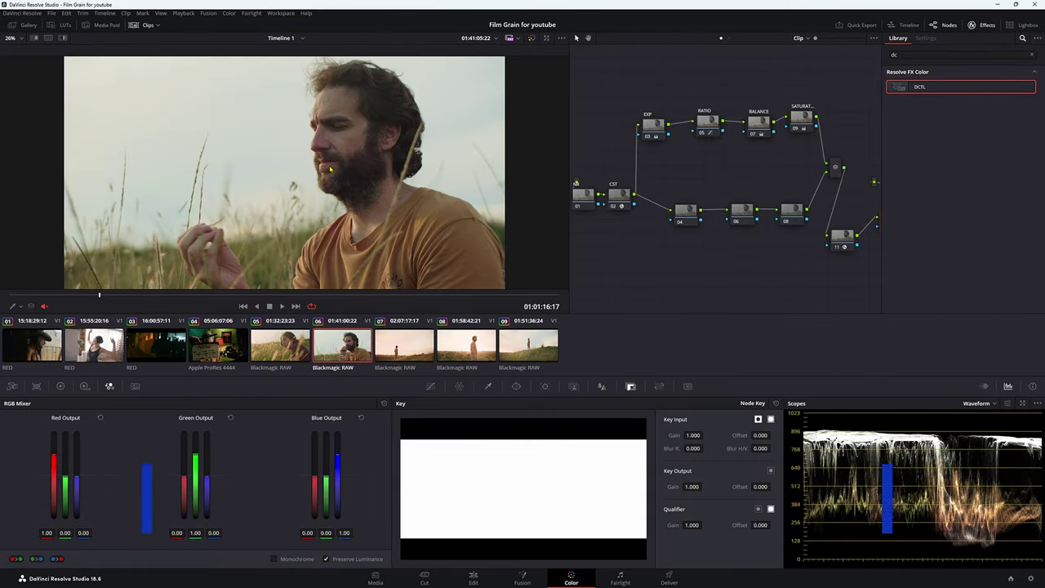
Leave full-screen preview, play clip 04 (the clapperboard shot), then step back to clip 03
{"action": "scroll", "coordinate": [330, 169], "scroll_direction": "down", "scroll_amount": 1}
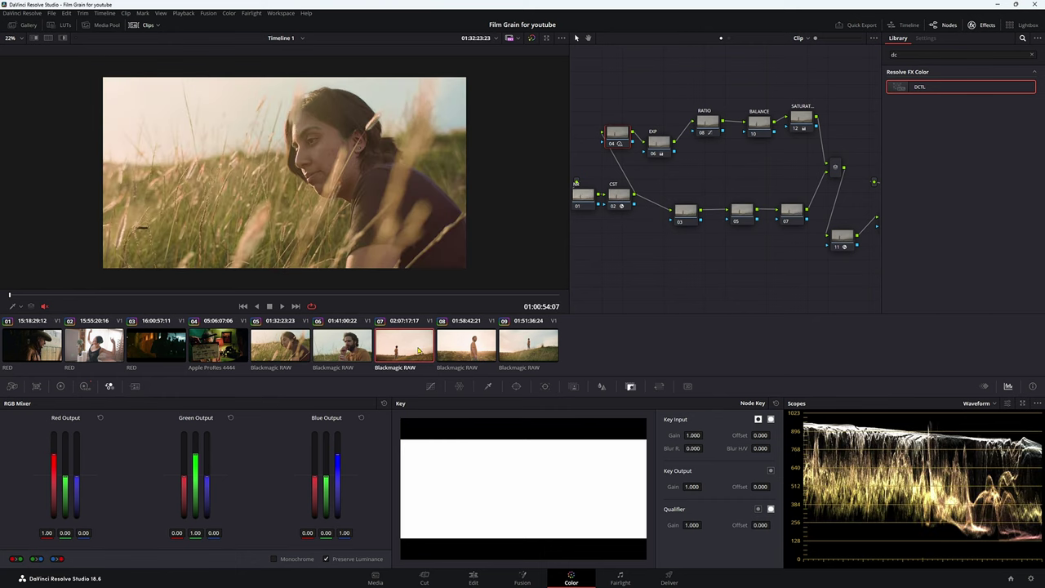
{"action": "key", "text": "Down"}
{"action": "key", "text": "Down"}
{"action": "left_click", "coordinate": [214, 347]}
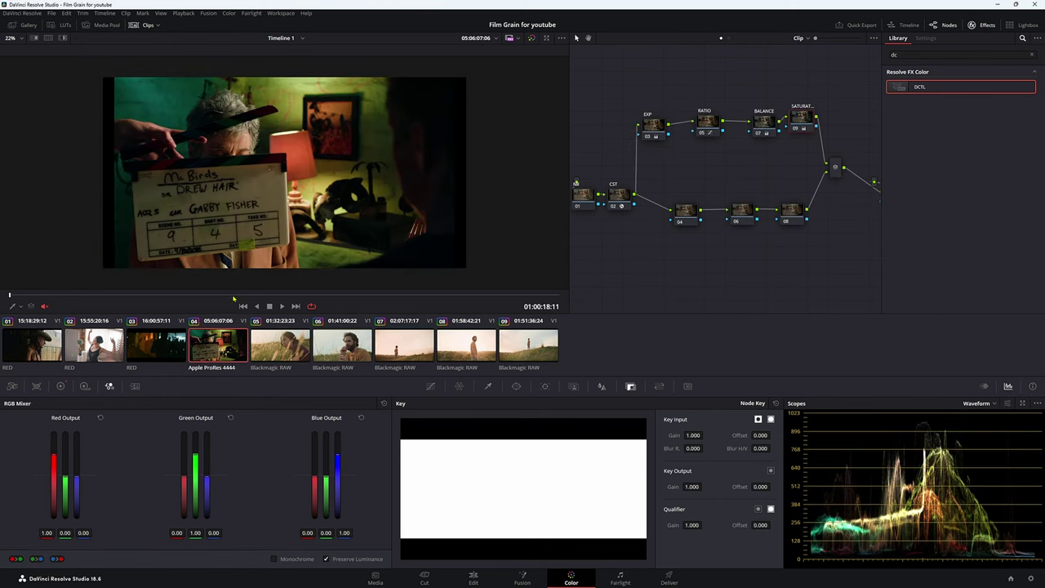
{"action": "key", "text": "space"}
{"action": "key", "text": "Up"}
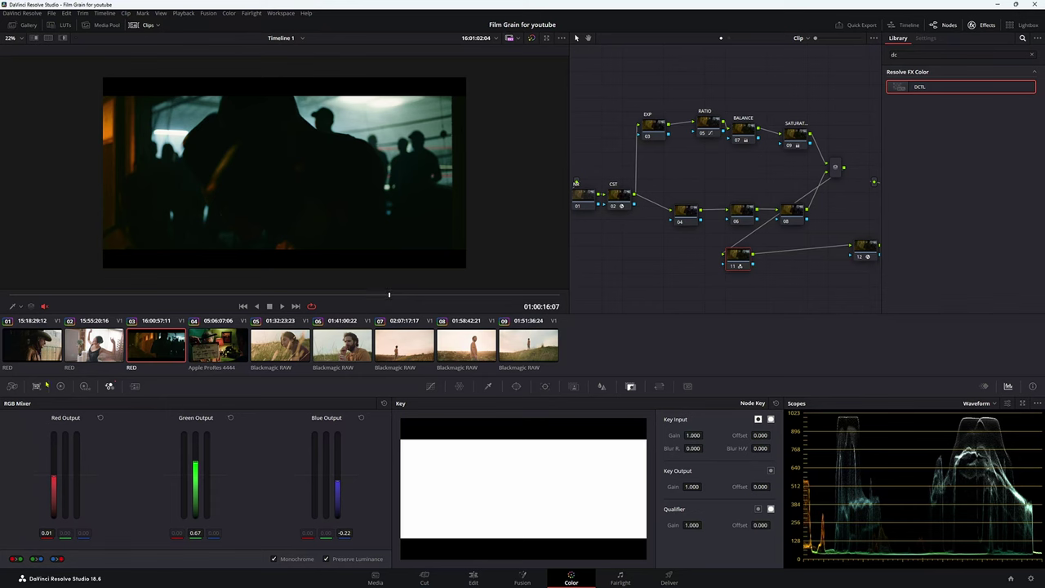
Select clip 07, the field shot, and add serial node 01 to the timeline graph
{"action": "key", "text": "Up"}
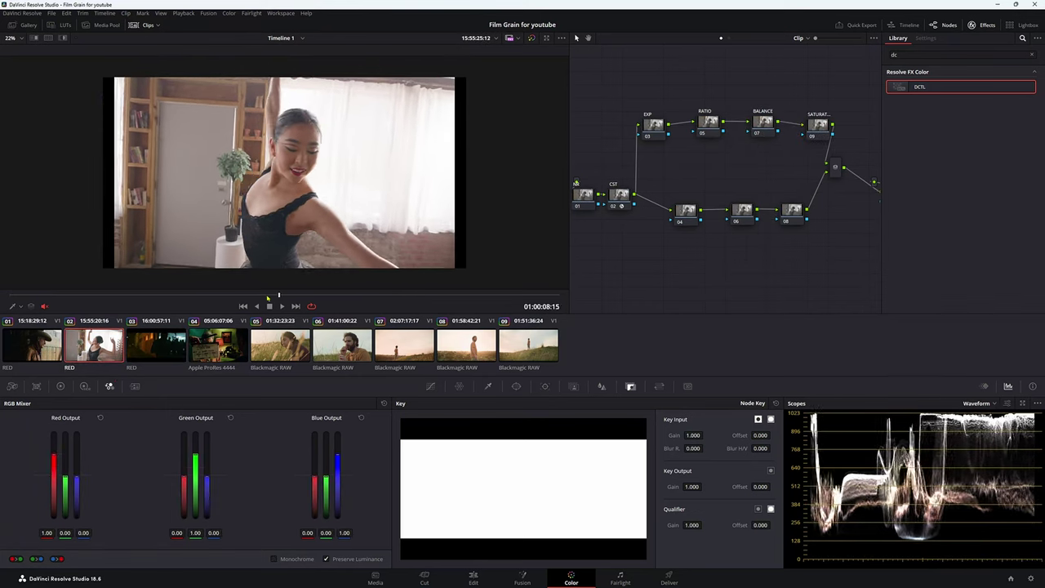
{"action": "left_click", "coordinate": [405, 344]}
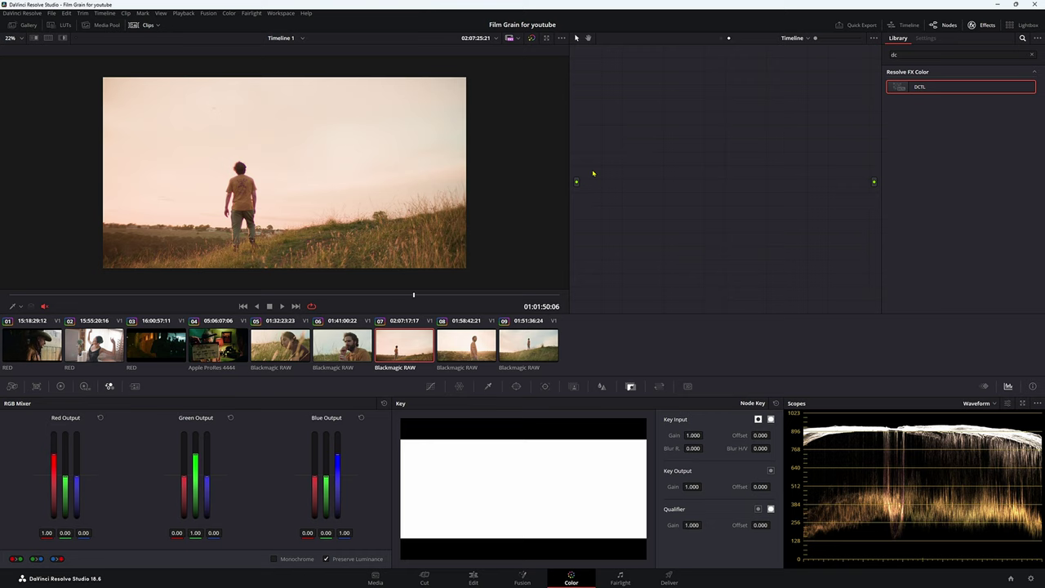
{"action": "key", "text": "alt+s"}
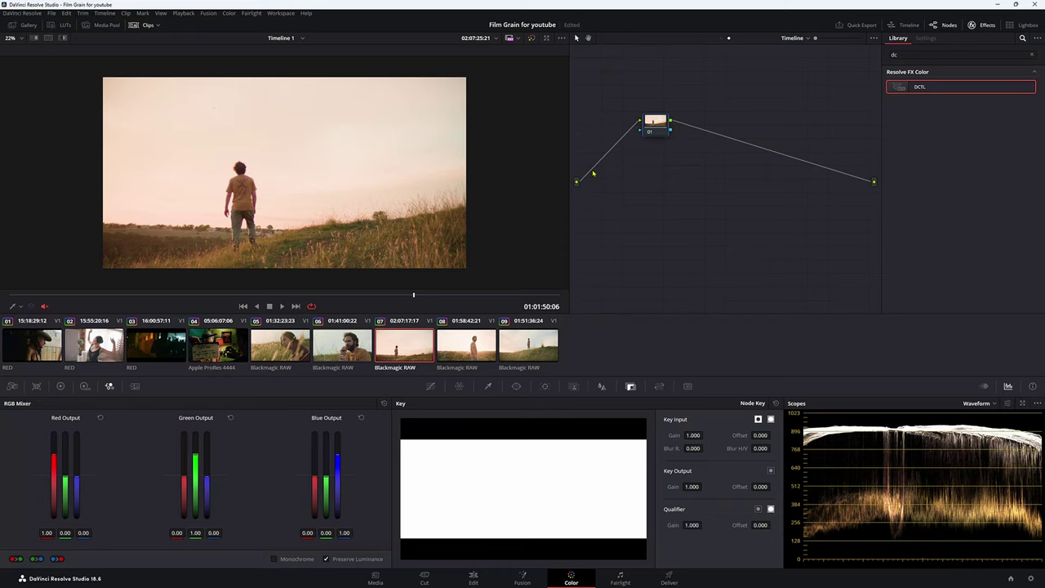
Add a Layer Mixer node to the timeline graph, placed below and right of node 01
{"action": "right_click", "coordinate": [678, 163]}
{"action": "mouse_move", "coordinate": [726, 174]}
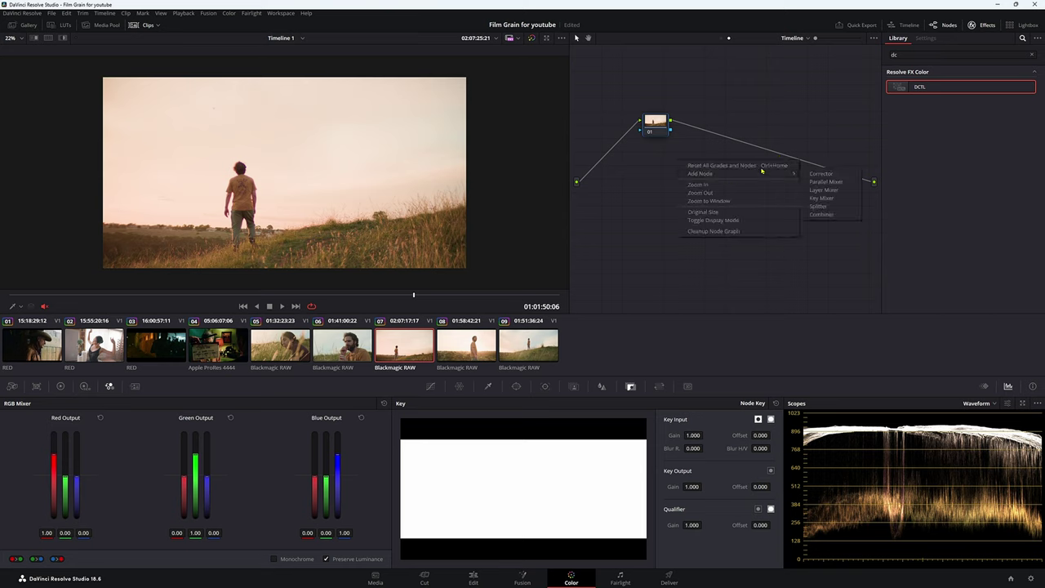
{"action": "left_click", "coordinate": [833, 193]}
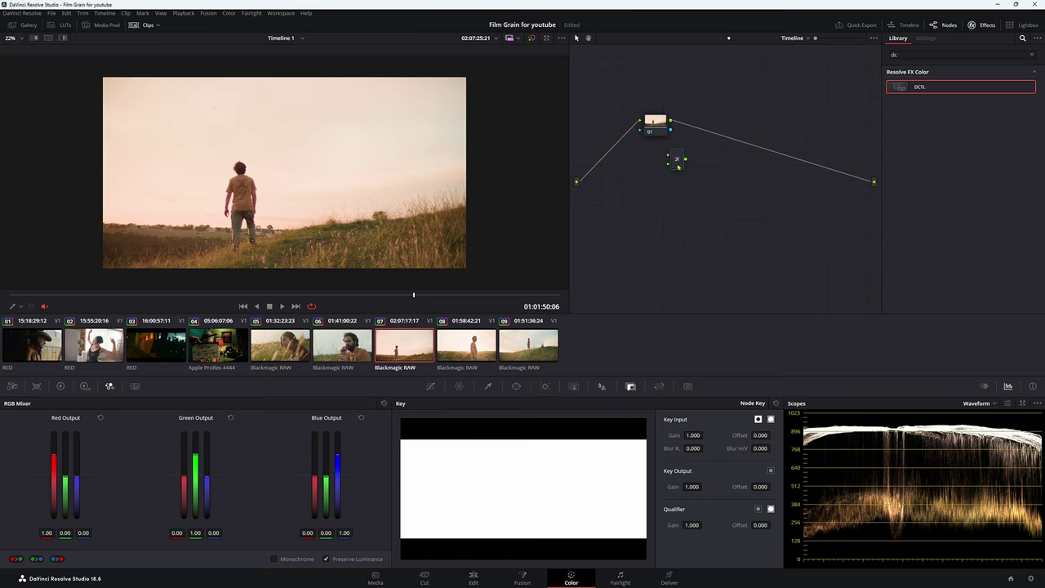
{"action": "left_click_drag", "start_coordinate": [677, 166], "coordinate": [716, 204]}
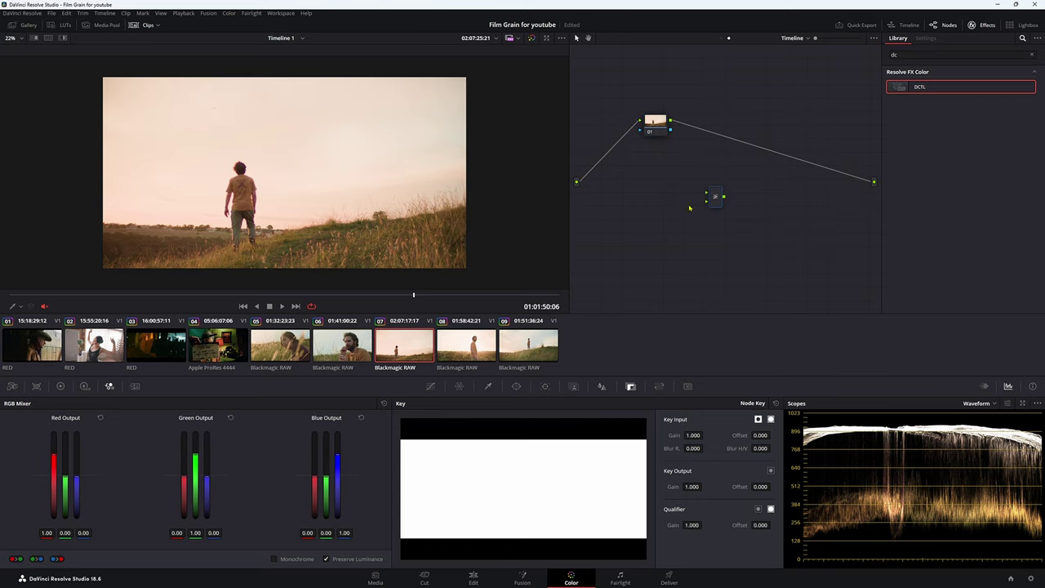
Drop 35mm_matte.mp4 into the graph and route node 01 into the mixer instead of the output
{"action": "left_click", "coordinate": [104, 25]}
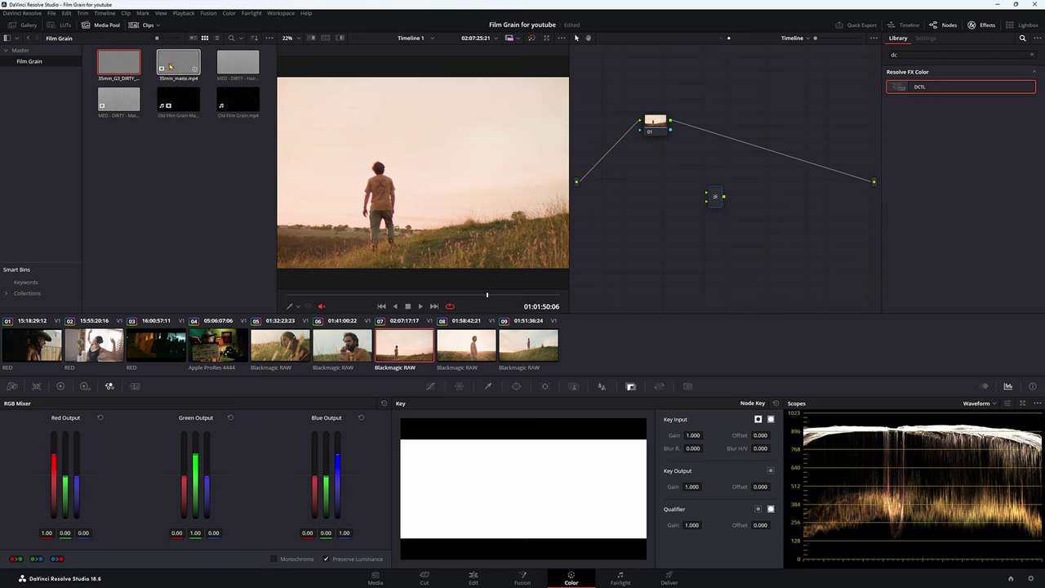
{"action": "left_click_drag", "start_coordinate": [170, 64], "coordinate": [707, 206]}
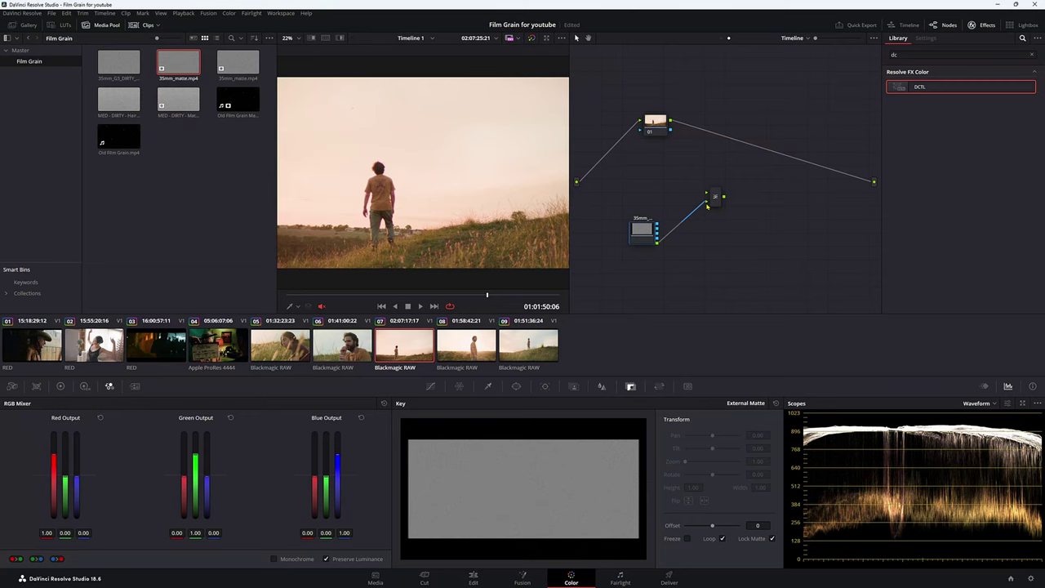
{"action": "left_click", "coordinate": [856, 173]}
{"action": "key", "text": "Delete"}
{"action": "left_click_drag", "start_coordinate": [672, 123], "coordinate": [873, 186]}
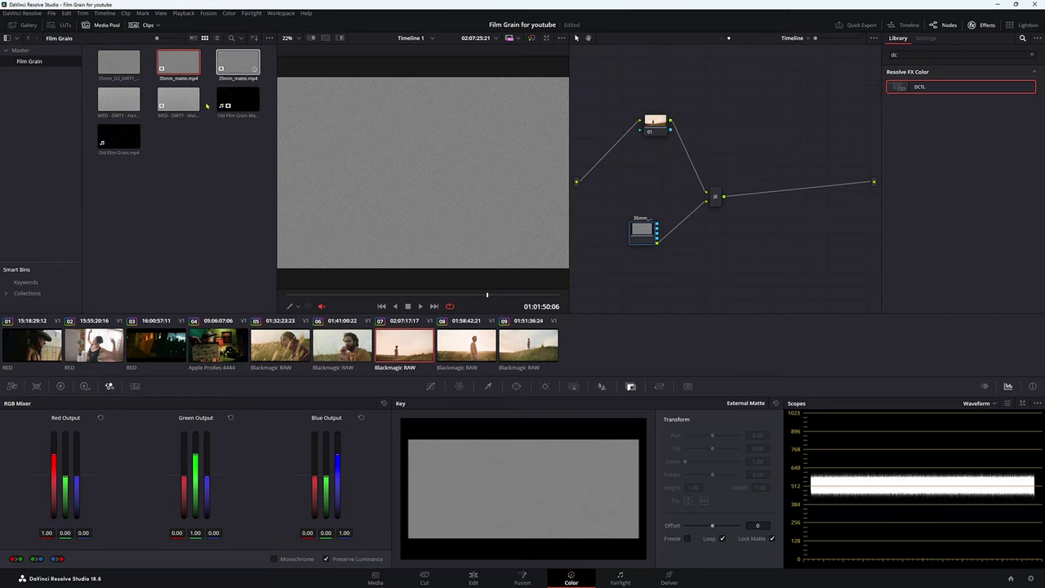
{"action": "left_click", "coordinate": [96, 25]}
{"action": "mouse_move", "coordinate": [715, 218]}
{"action": "left_mouse_down"}
{"action": "mouse_move", "coordinate": [730, 245]}
{"action": "mouse_move", "coordinate": [722, 231]}
{"action": "left_mouse_up"}
Set the Layer Mixer node's composite mode to Screen
{"action": "right_click", "coordinate": [721, 231]}
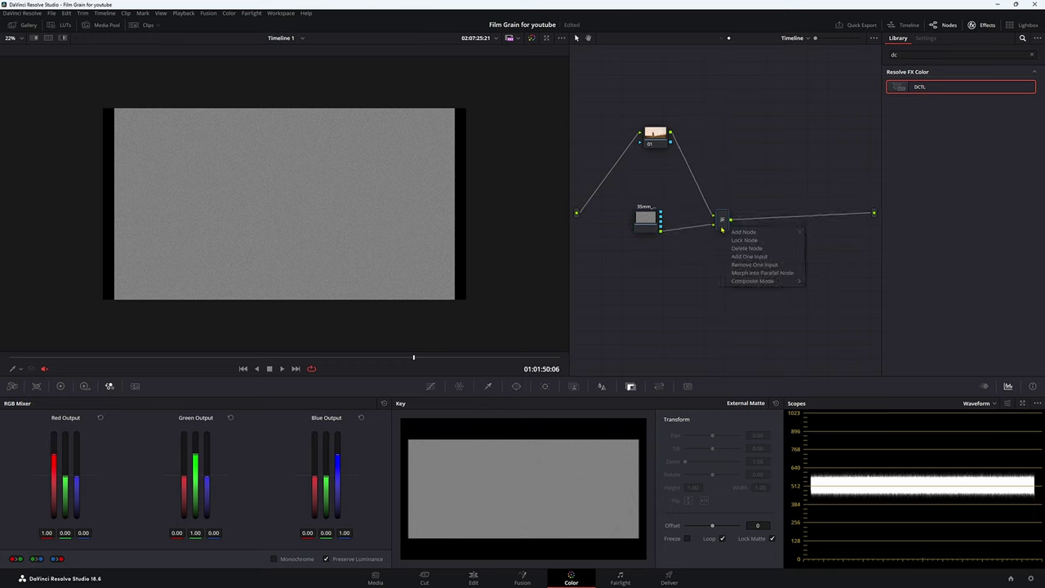
{"action": "mouse_move", "coordinate": [773, 281]}
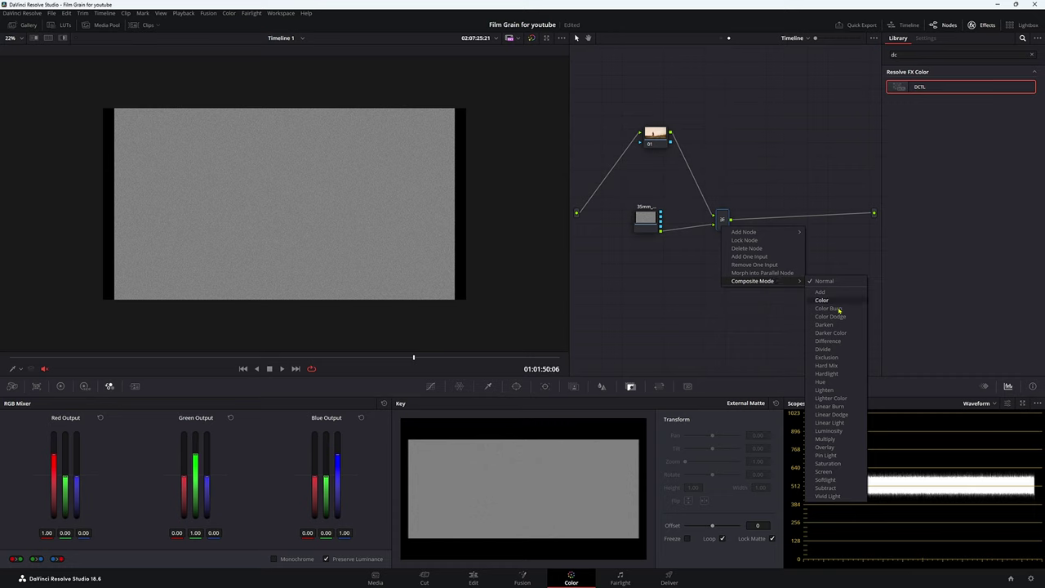
{"action": "left_click", "coordinate": [824, 472]}
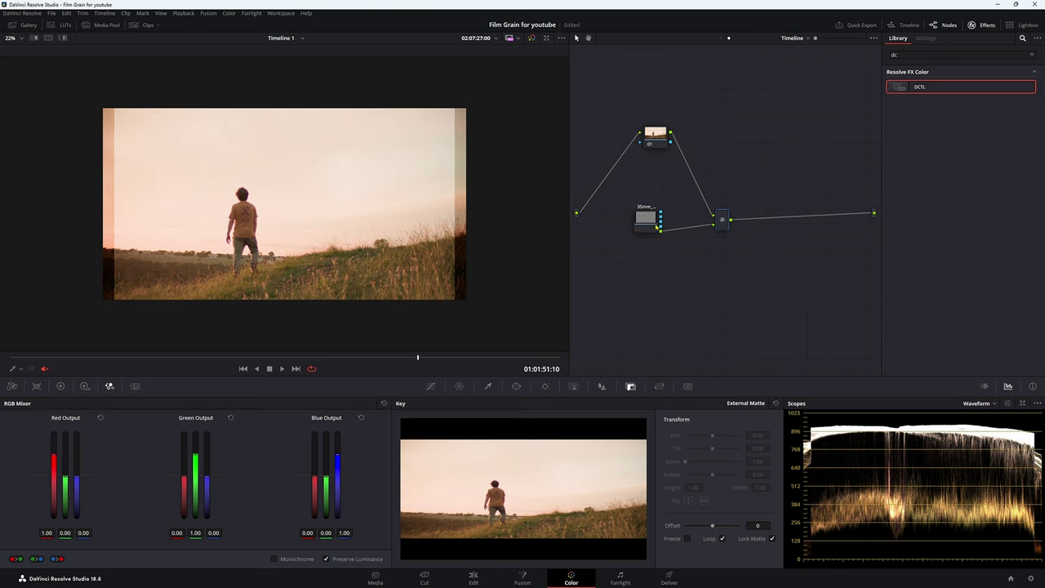
On the grain matte node, uncheck Lock Matte and raise Transform Zoom to 1.75
{"action": "left_click_drag", "start_coordinate": [647, 223], "coordinate": [655, 237]}
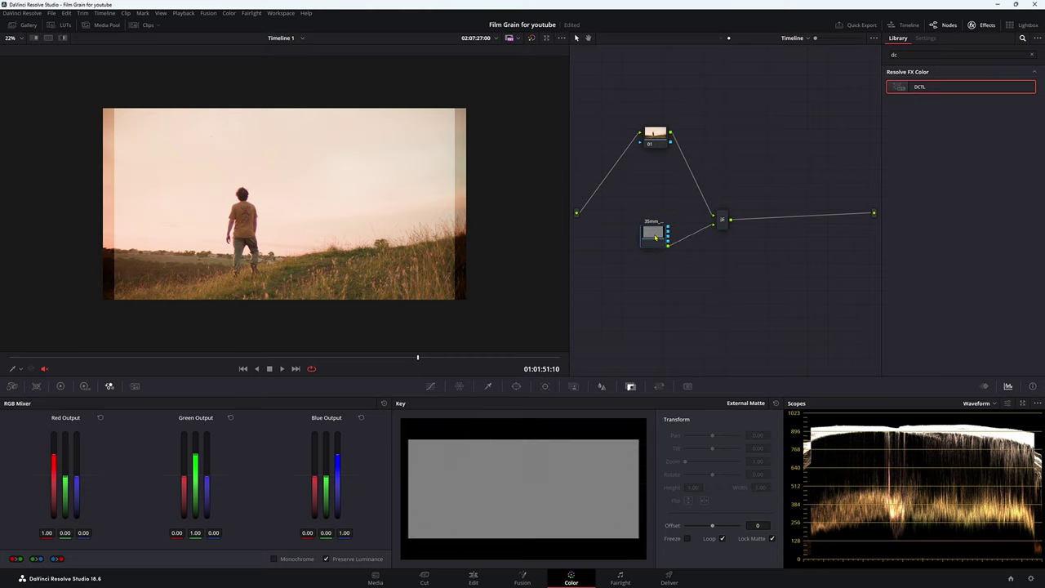
{"action": "left_click", "coordinate": [771, 539]}
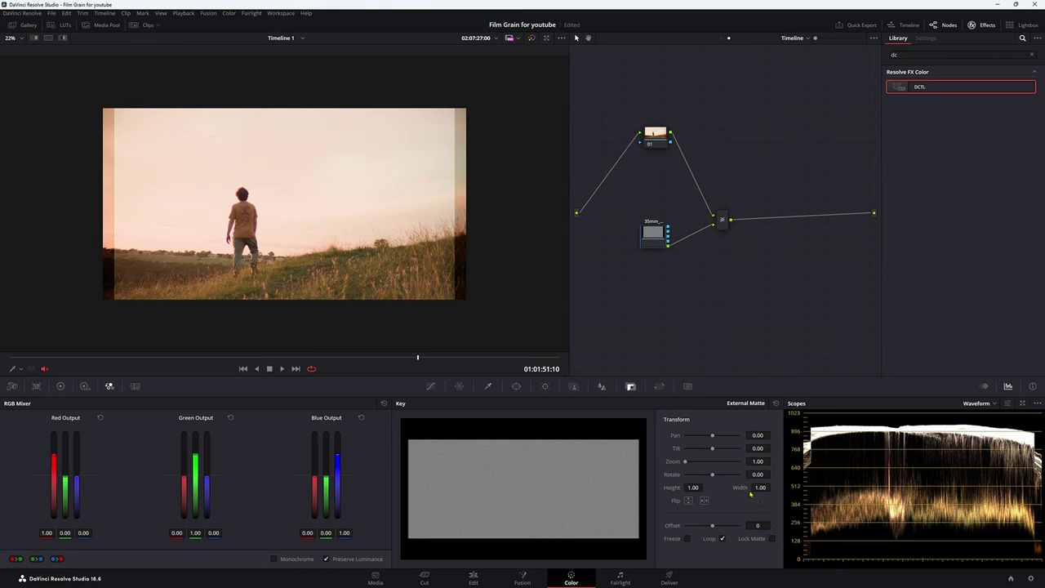
{"action": "left_click_drag", "start_coordinate": [757, 461], "coordinate": [773, 460]}
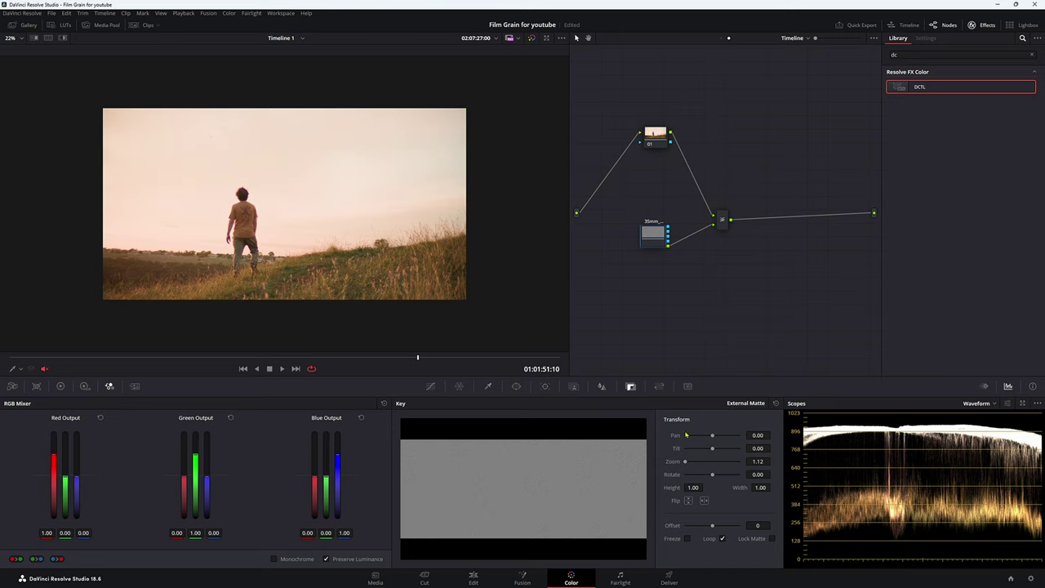
{"action": "left_click_drag", "start_coordinate": [746, 461], "coordinate": [812, 462]}
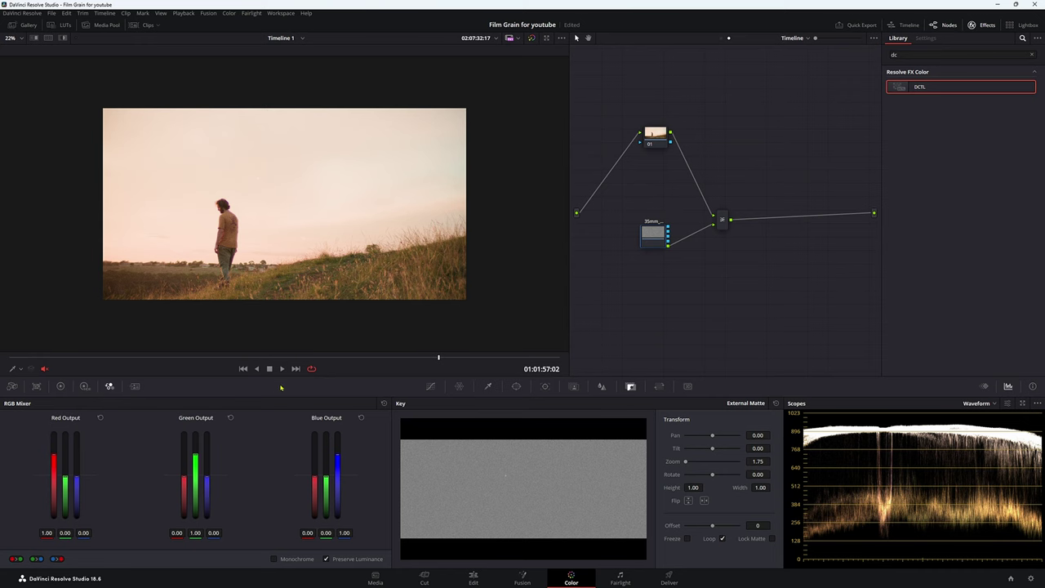
{"action": "left_click", "coordinate": [140, 26]}
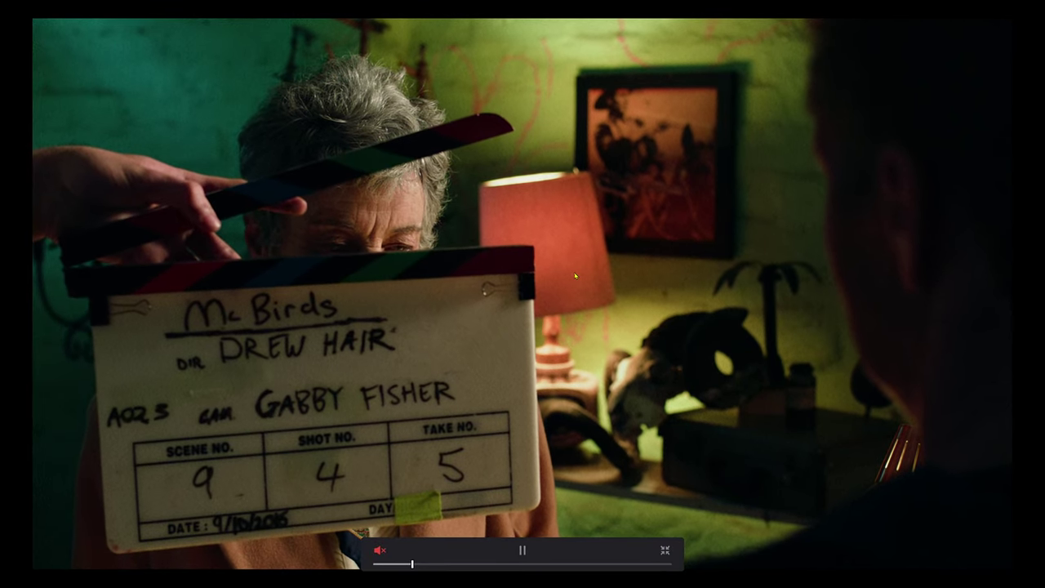
Exit full-screen playback of the grained clips
{"action": "key", "text": "Escape"}
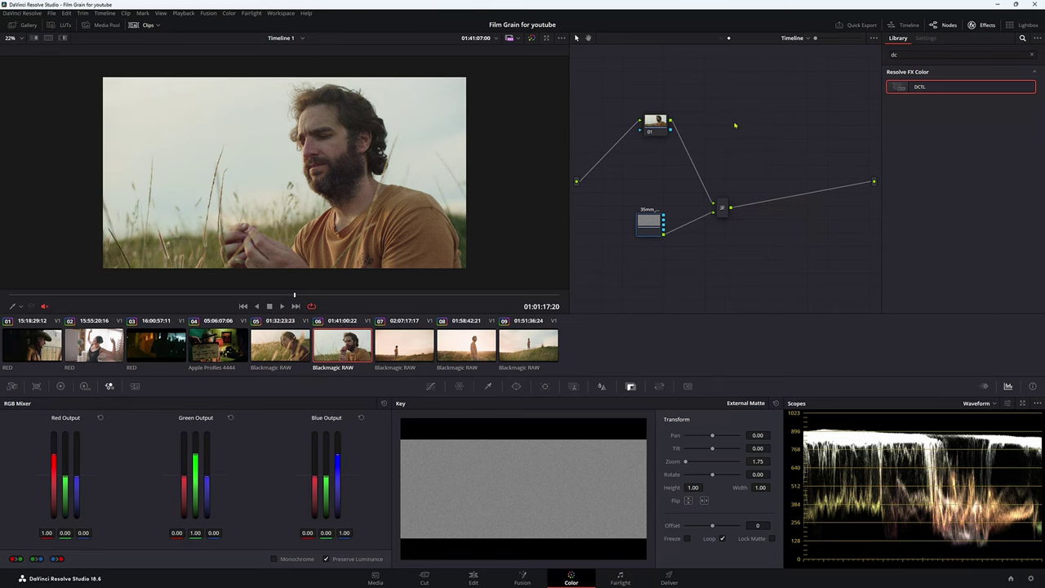
Delete the matte link, then wire node 01 to the Layer Mixer's top input and the matte to its second
{"action": "left_click", "coordinate": [705, 217]}
{"action": "key", "text": "Delete"}
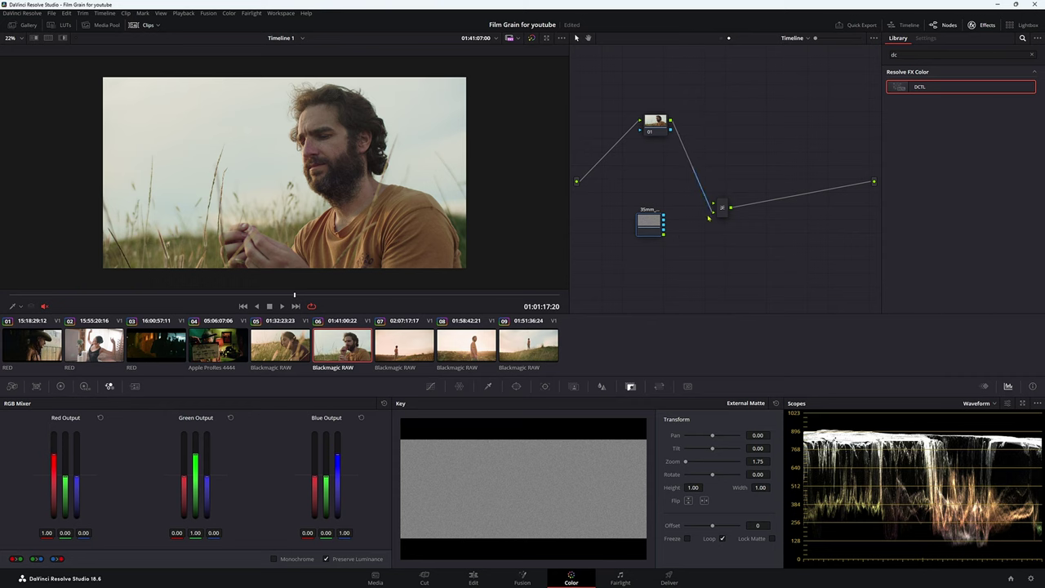
{"action": "left_click_drag", "start_coordinate": [714, 206], "coordinate": [714, 212]}
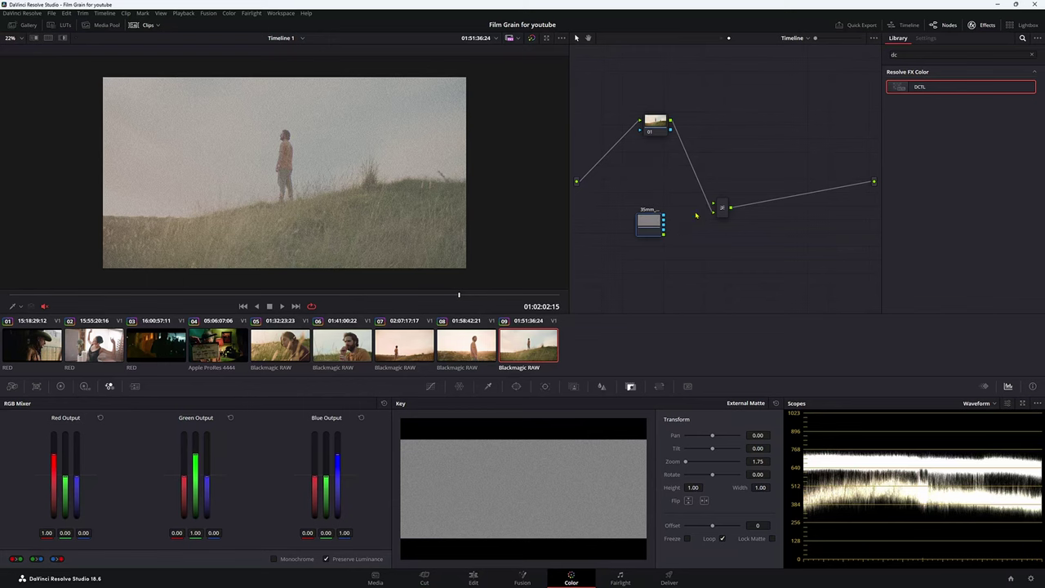
{"action": "mouse_move", "coordinate": [696, 215]}
{"action": "left_mouse_down"}
{"action": "mouse_move", "coordinate": [712, 209]}
{"action": "mouse_move", "coordinate": [669, 124]}
{"action": "mouse_move", "coordinate": [713, 204]}
{"action": "left_mouse_up"}
{"action": "left_click_drag", "start_coordinate": [652, 228], "coordinate": [642, 225]}
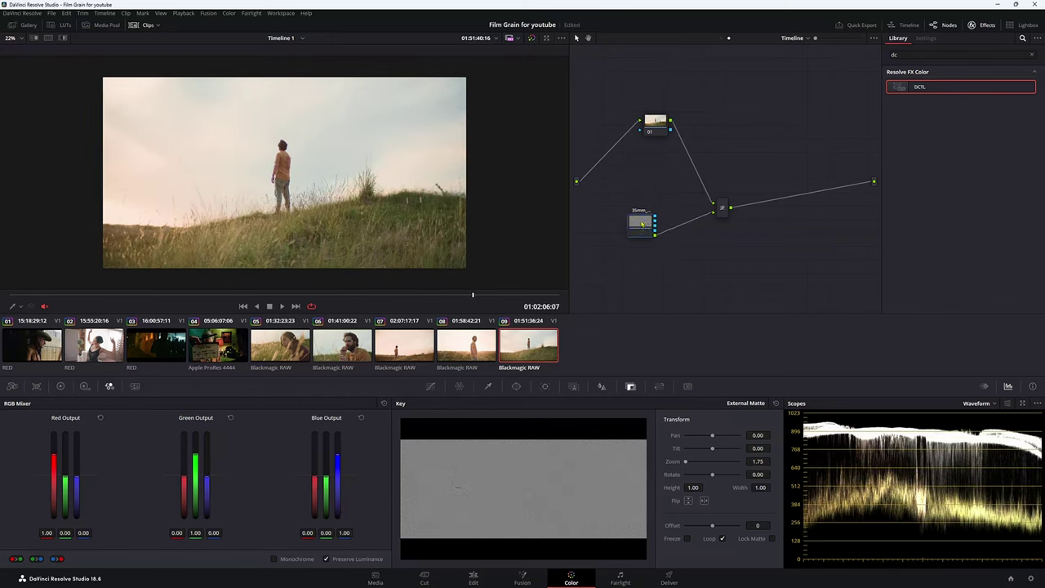
Switch the matte node to MED - DIRTY - Matte.mov from Timeline Mattes and review it full-screen
{"action": "right_click", "coordinate": [642, 224]}
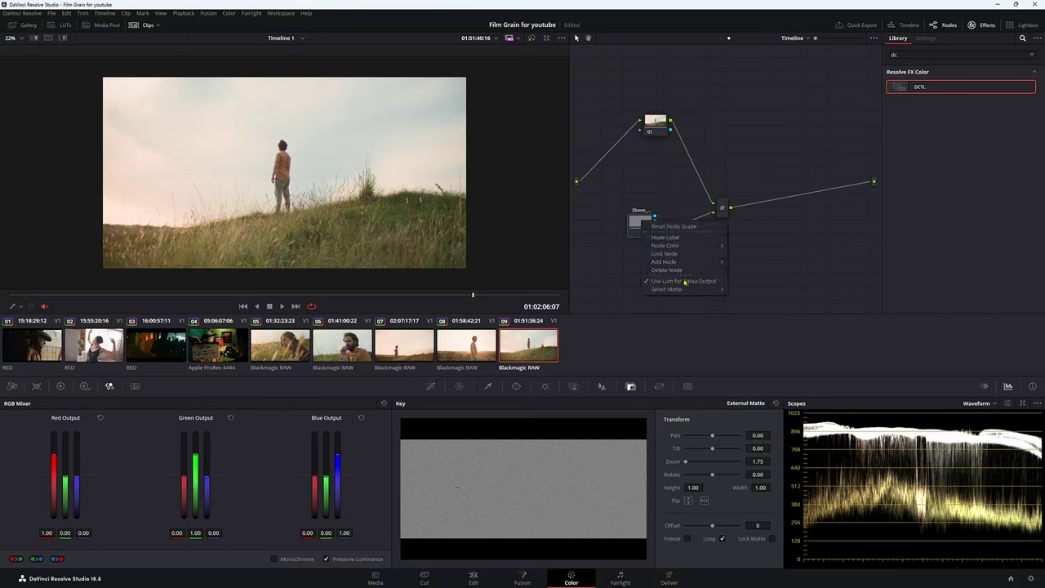
{"action": "mouse_move", "coordinate": [678, 290]}
{"action": "mouse_move", "coordinate": [751, 292]}
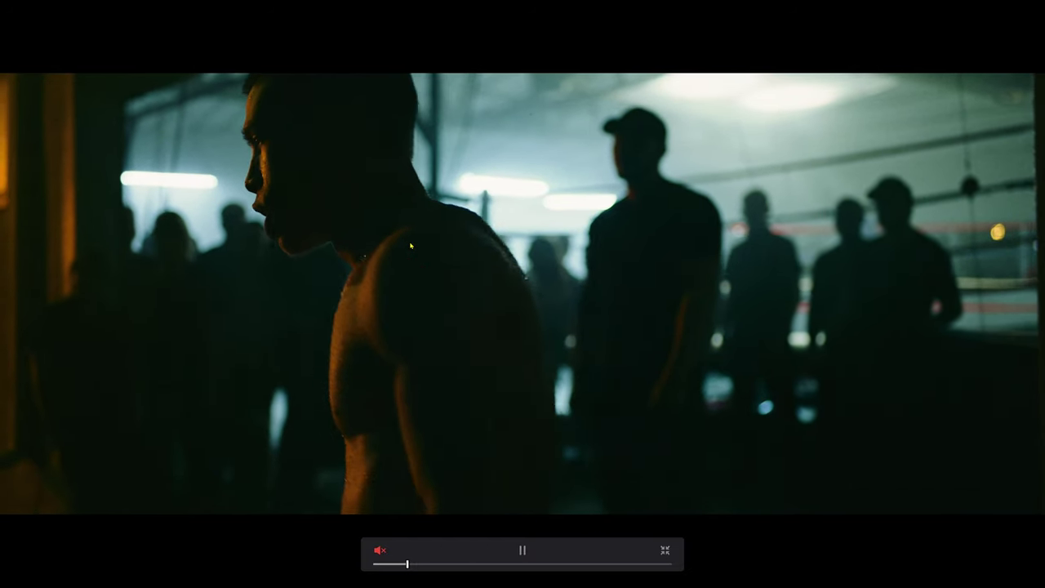
{"action": "key", "text": "Escape"}
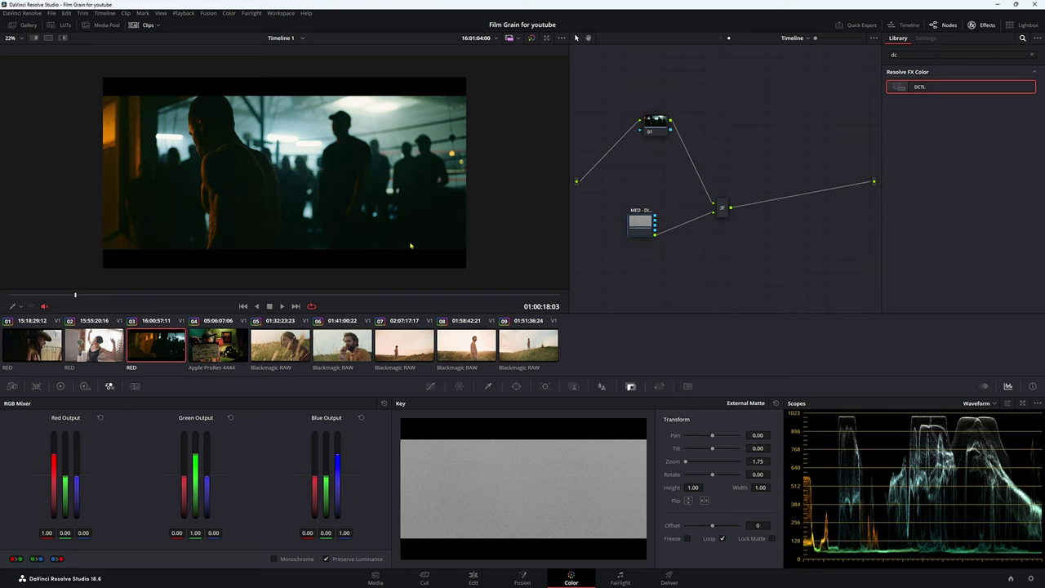
On clip 04, the old woman shot, swap the matte node's source to 35mm_matte.mp4
{"action": "key", "text": "Down"}
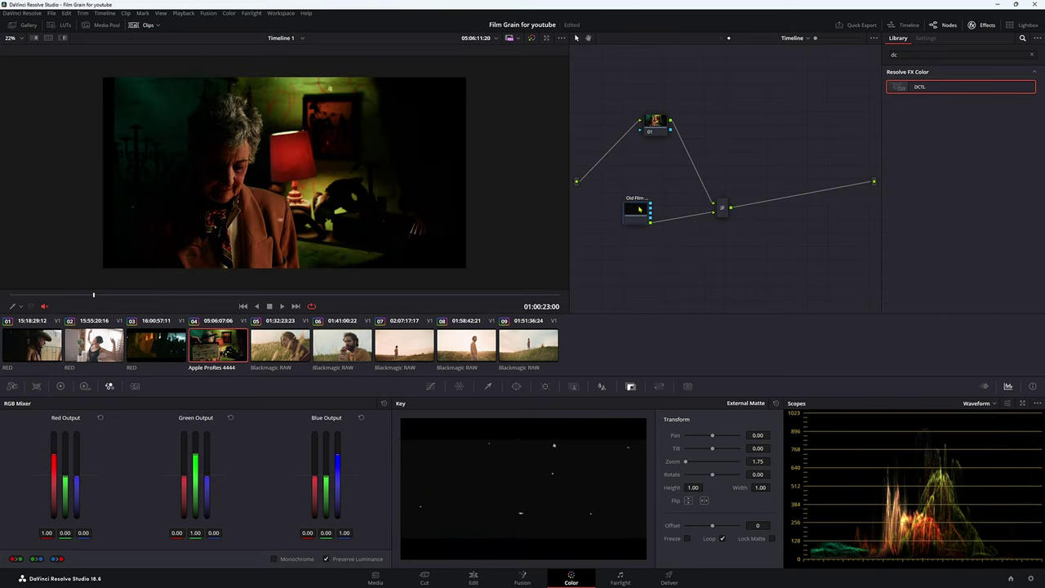
{"action": "right_click", "coordinate": [640, 209]}
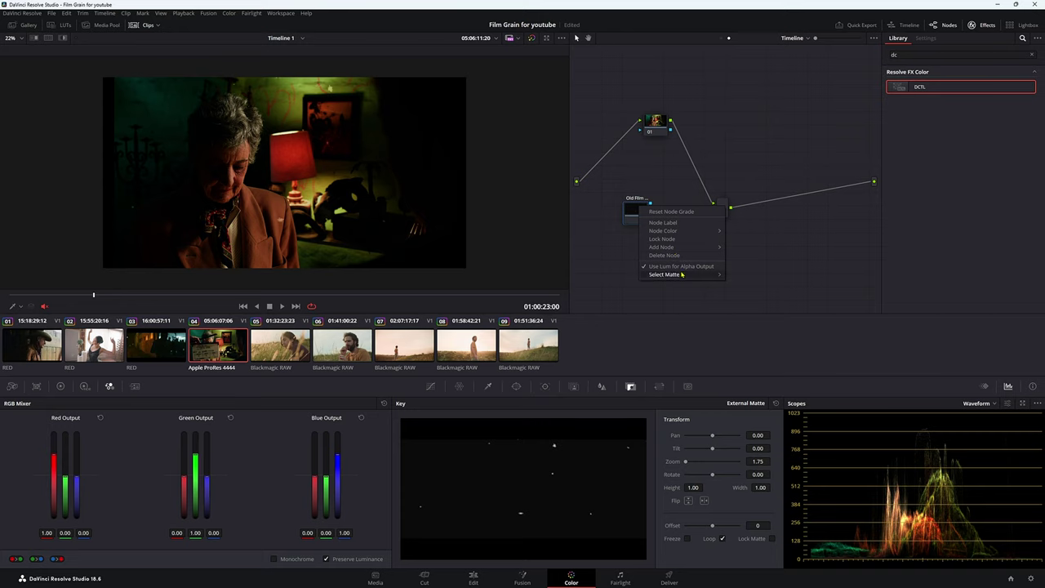
{"action": "mouse_move", "coordinate": [691, 274]}
{"action": "mouse_move", "coordinate": [755, 276]}
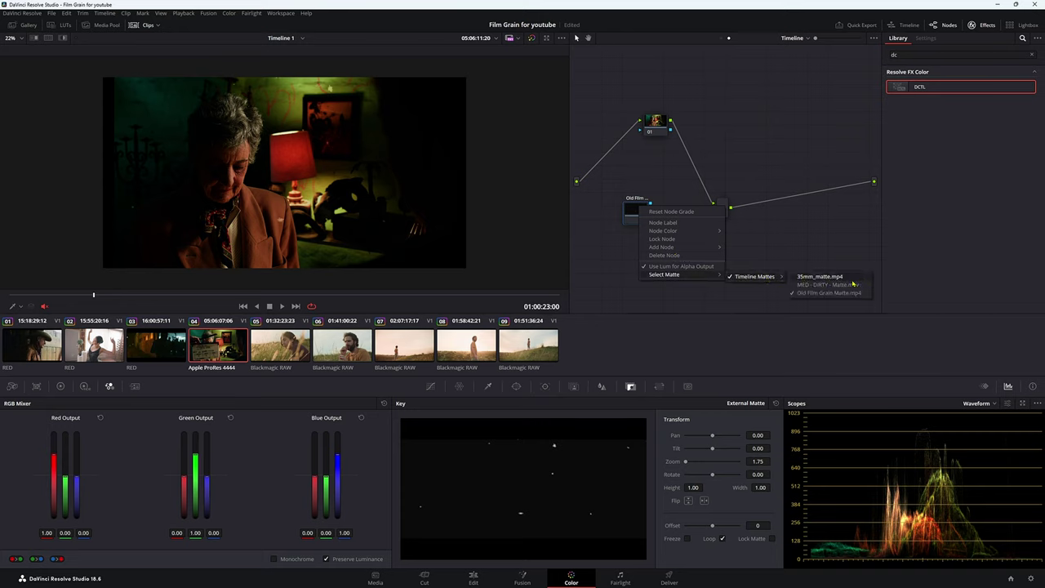
{"action": "left_click", "coordinate": [849, 277]}
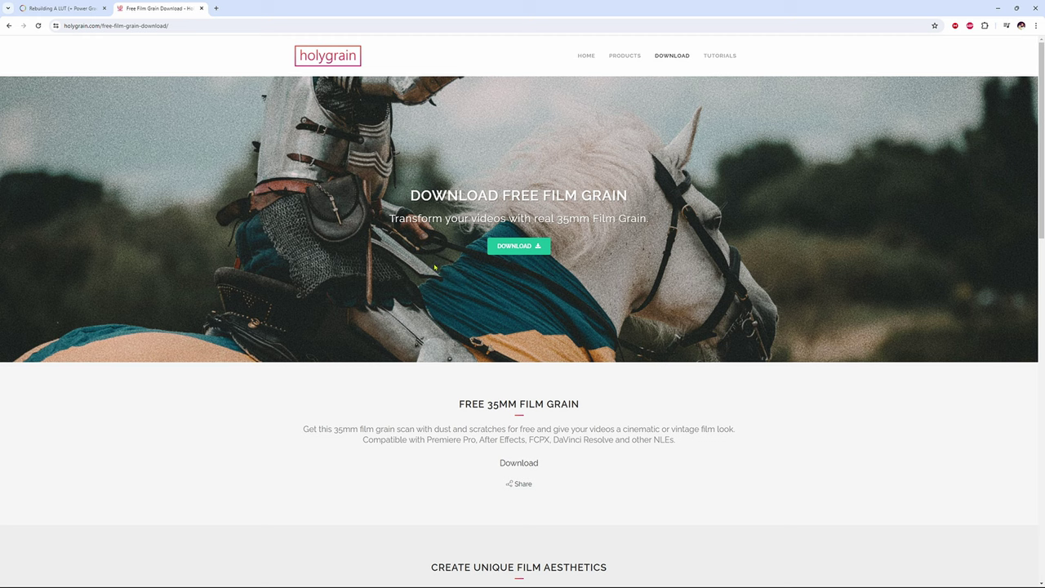
Open holygrain.com's free 35mm film grain download form
{"action": "left_click", "coordinate": [521, 247]}
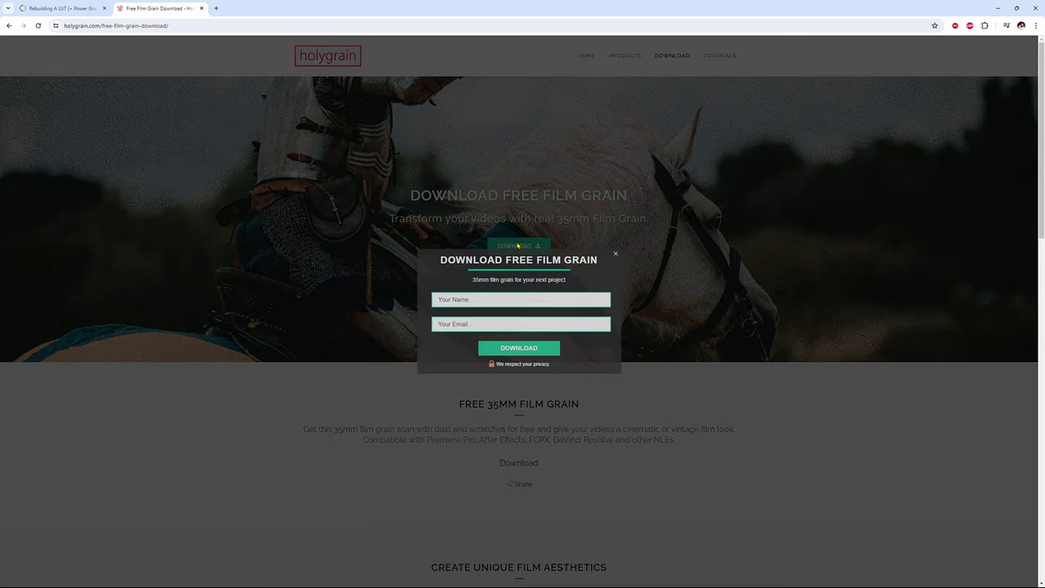